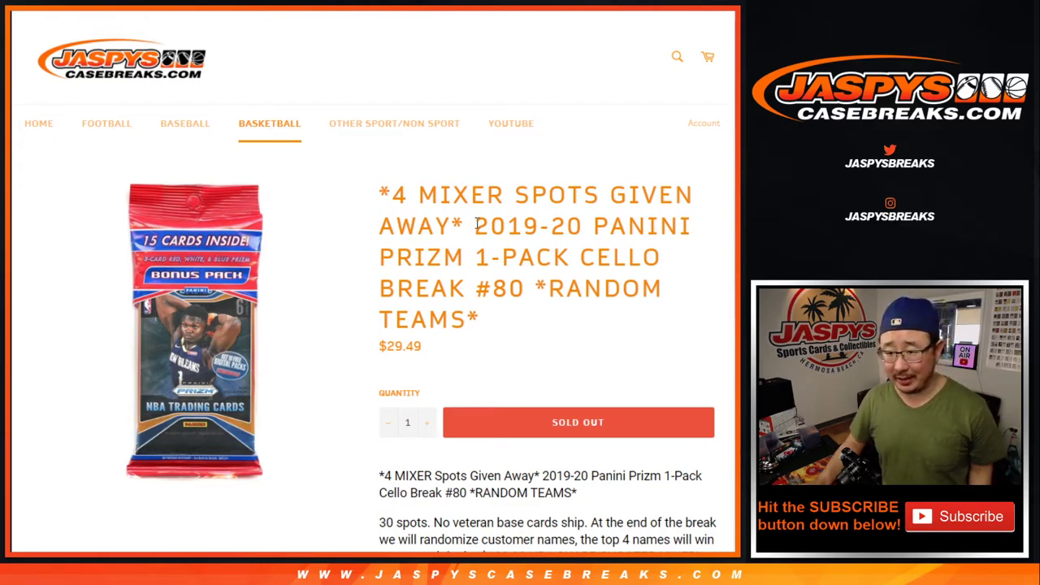
Review the title and description of the Panini Prizm Cello Break #80 listing, including the terms of the mixer spot giveaway
{"action": "double_click", "coordinate": [411, 259]}
{"action": "double_click", "coordinate": [433, 196]}
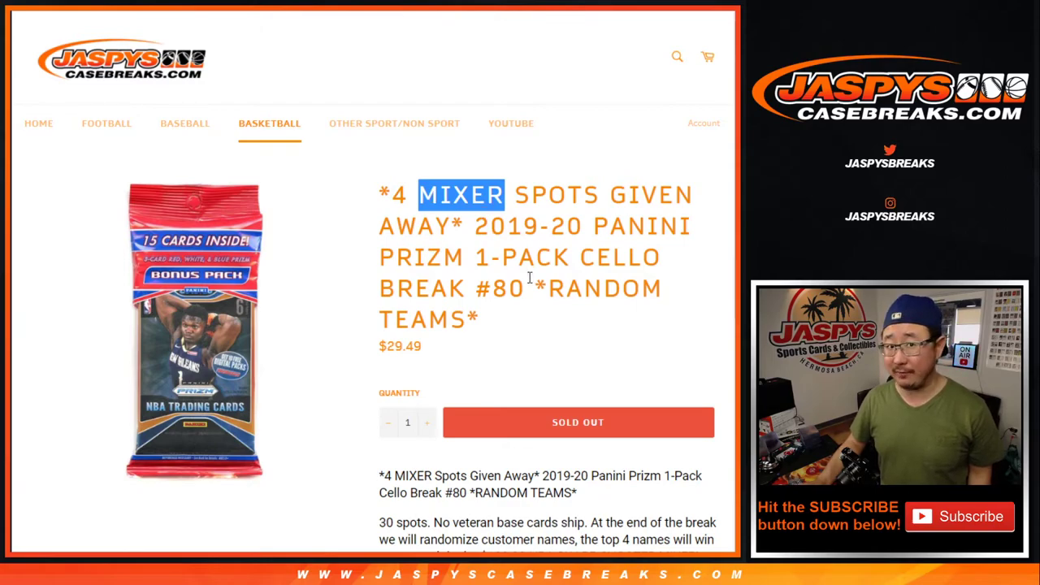
{"action": "scroll", "coordinate": [513, 285], "scroll_direction": "down", "scroll_amount": 2}
{"action": "left_click_drag", "start_coordinate": [612, 398], "coordinate": [673, 398]}
{"action": "left_click_drag", "start_coordinate": [507, 413], "coordinate": [653, 415]}
{"action": "left_click", "coordinate": [652, 415]}
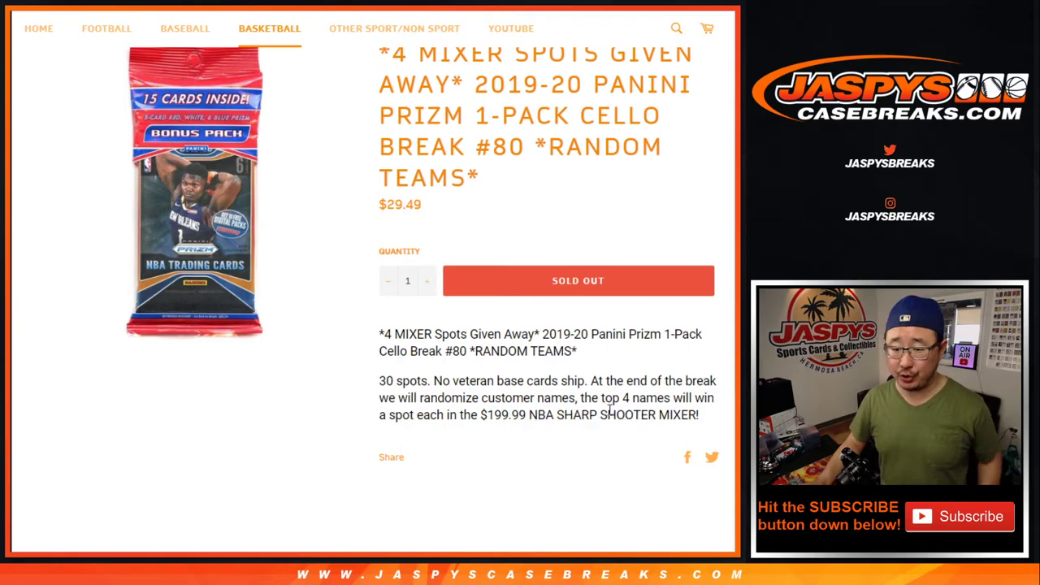
{"action": "scroll", "coordinate": [609, 409], "scroll_direction": "up", "scroll_amount": 2}
Check the customer-name list and the NBA team list in the List Randomizer, and roll two dice
{"action": "key", "text": "ctrl+Tab"}
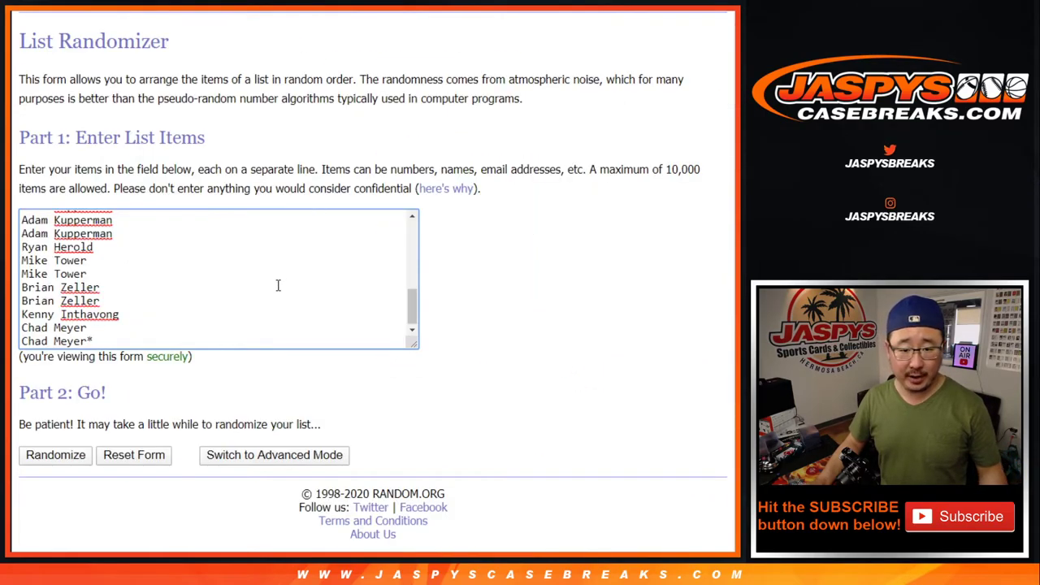
{"action": "scroll", "coordinate": [278, 285], "scroll_direction": "up", "scroll_amount": 7}
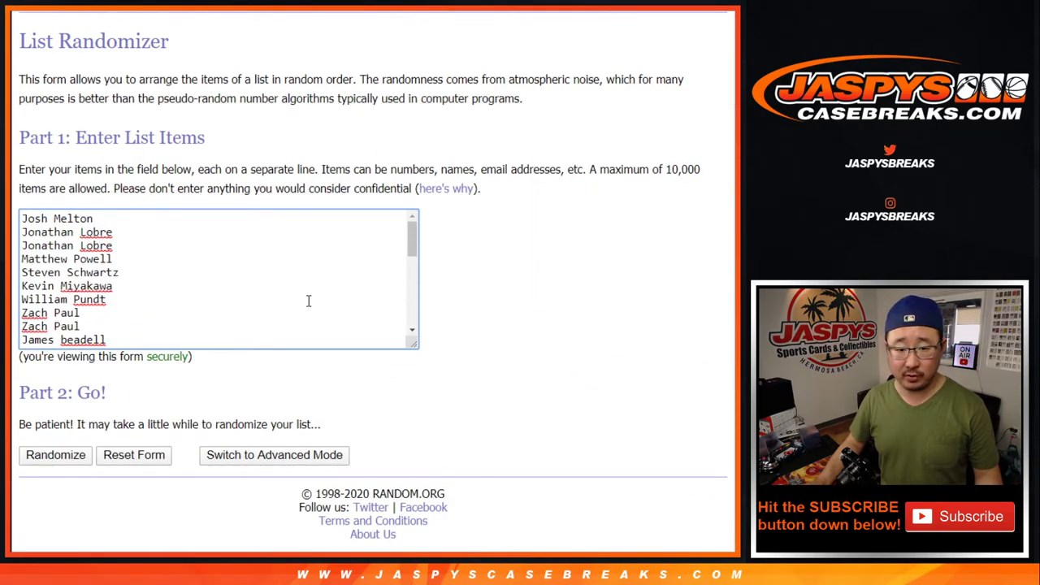
{"action": "scroll", "coordinate": [308, 301], "scroll_direction": "down", "scroll_amount": 7}
{"action": "key", "text": "ctrl+a"}
{"action": "key", "text": "ctrl+v"}
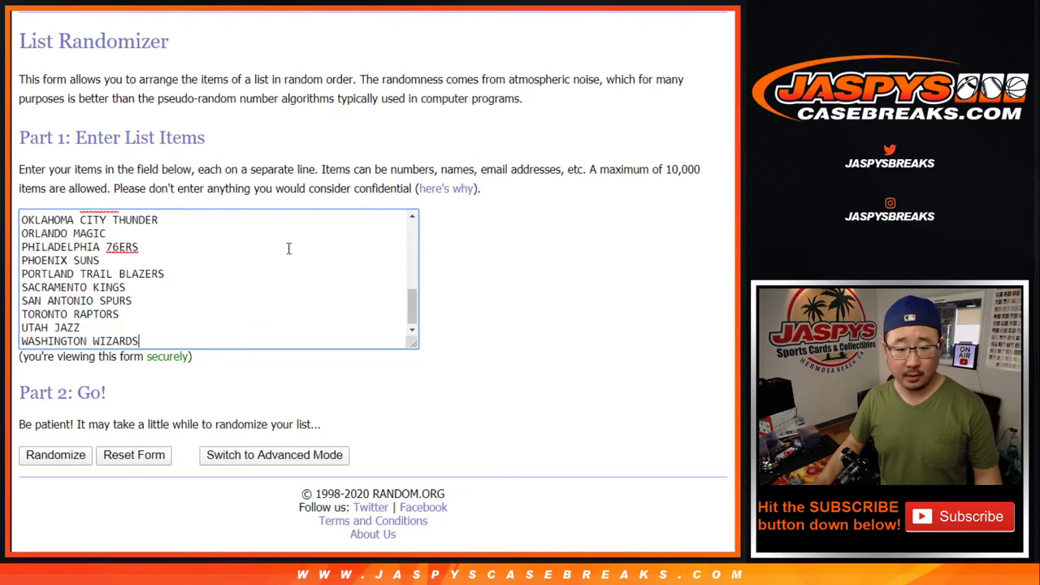
{"action": "scroll", "coordinate": [288, 249], "scroll_direction": "up", "scroll_amount": 7}
{"action": "key", "text": "ctrl+Tab"}
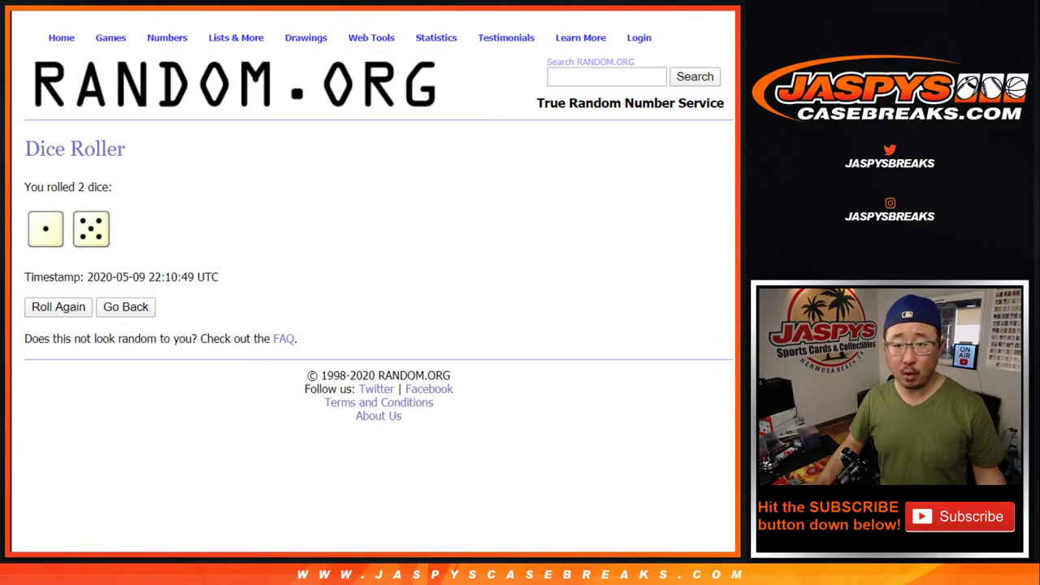
Randomize the customer-name list six times
{"action": "key", "text": "ctrl+Tab"}
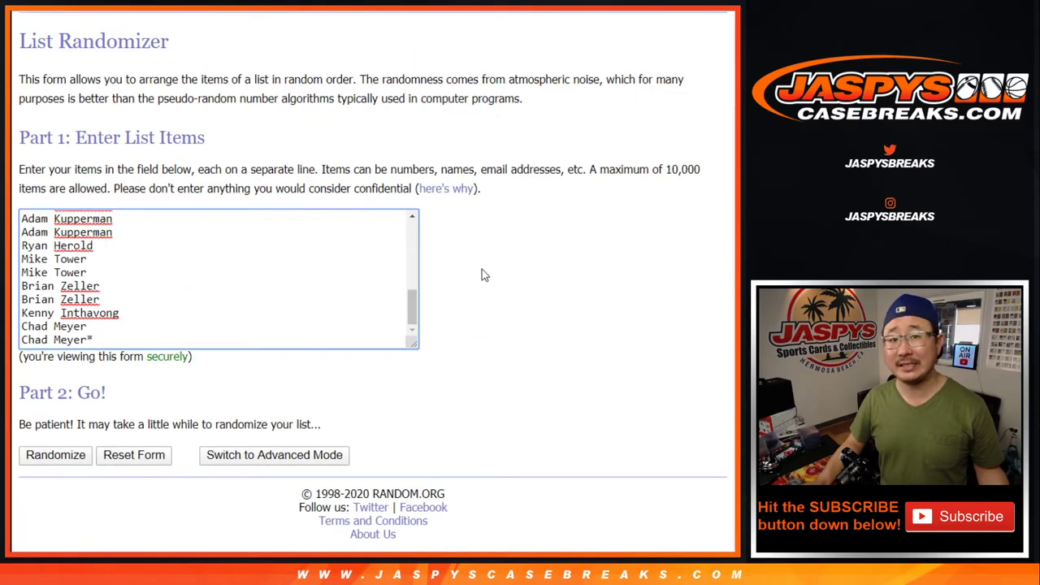
{"action": "left_click", "coordinate": [44, 456]}
{"action": "scroll", "coordinate": [41, 458], "scroll_direction": "down", "scroll_amount": 3}
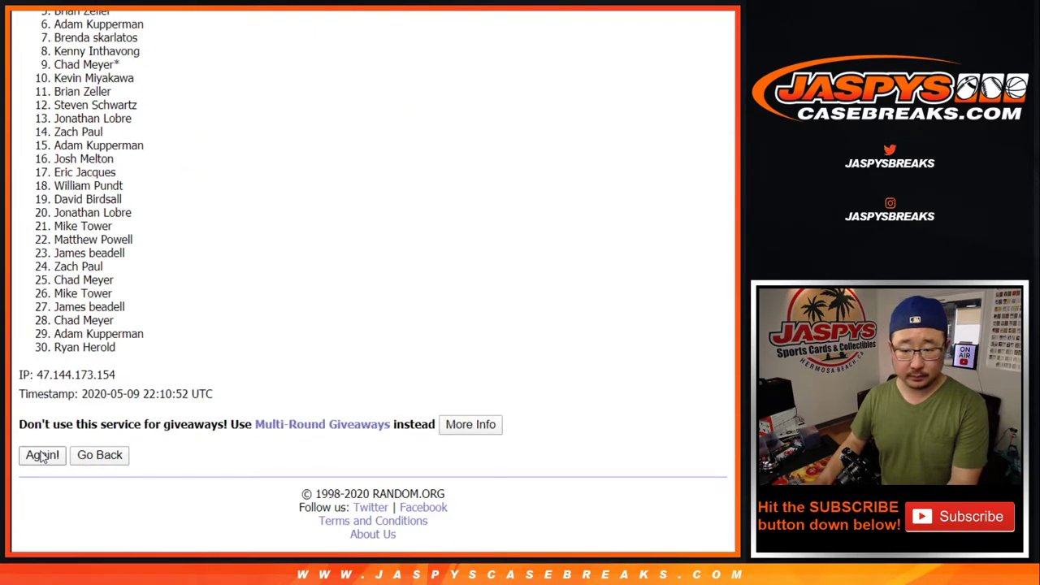
{"action": "left_click", "coordinate": [42, 455]}
{"action": "left_click", "coordinate": [42, 455]}
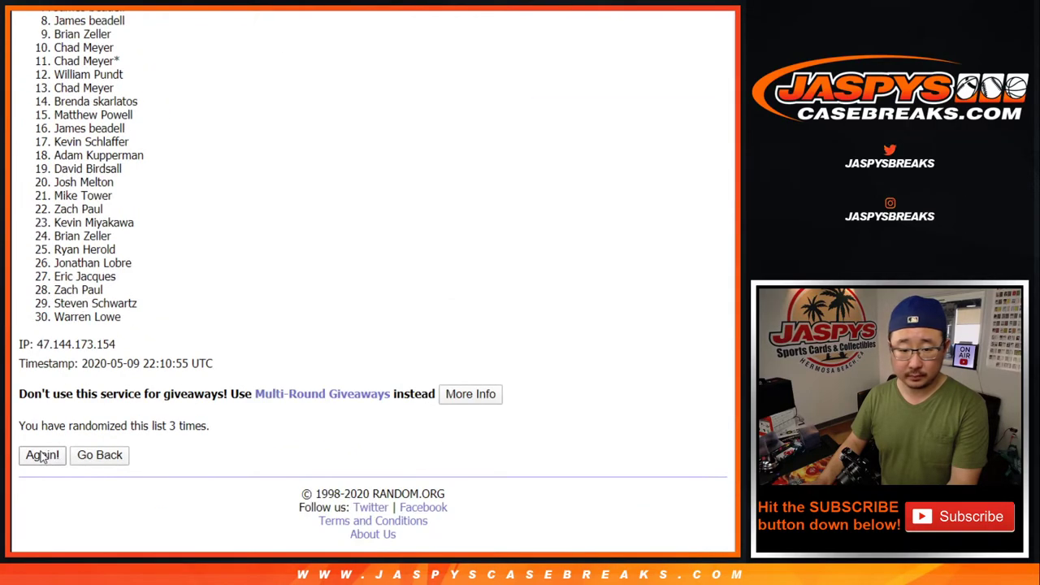
{"action": "left_click", "coordinate": [42, 455]}
{"action": "left_click", "coordinate": [41, 455]}
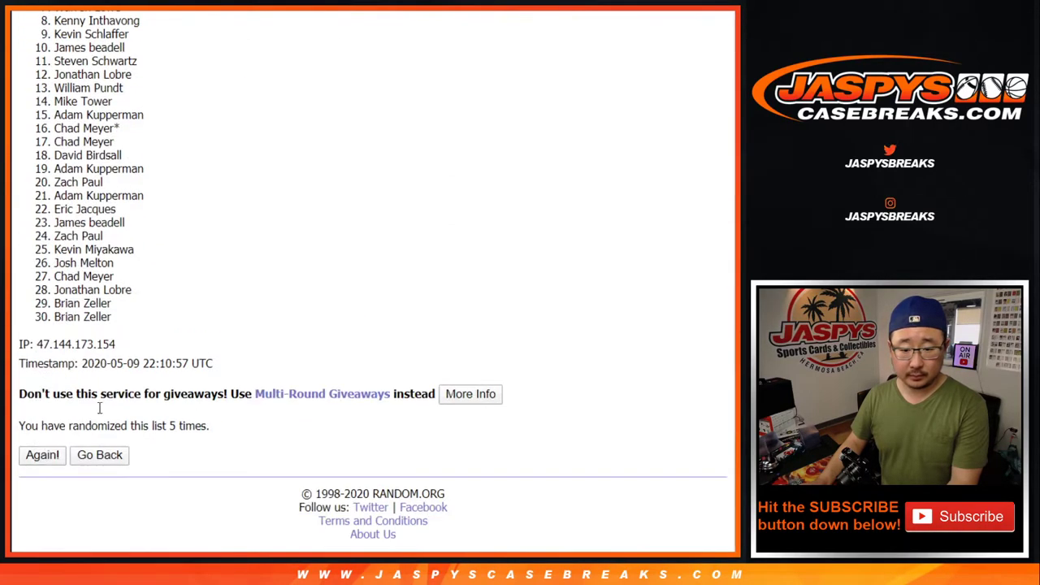
{"action": "key", "text": "Return"}
{"action": "scroll", "coordinate": [214, 376], "scroll_direction": "down", "scroll_amount": 10}
{"action": "scroll", "coordinate": [151, 316], "scroll_direction": "up", "scroll_amount": 10}
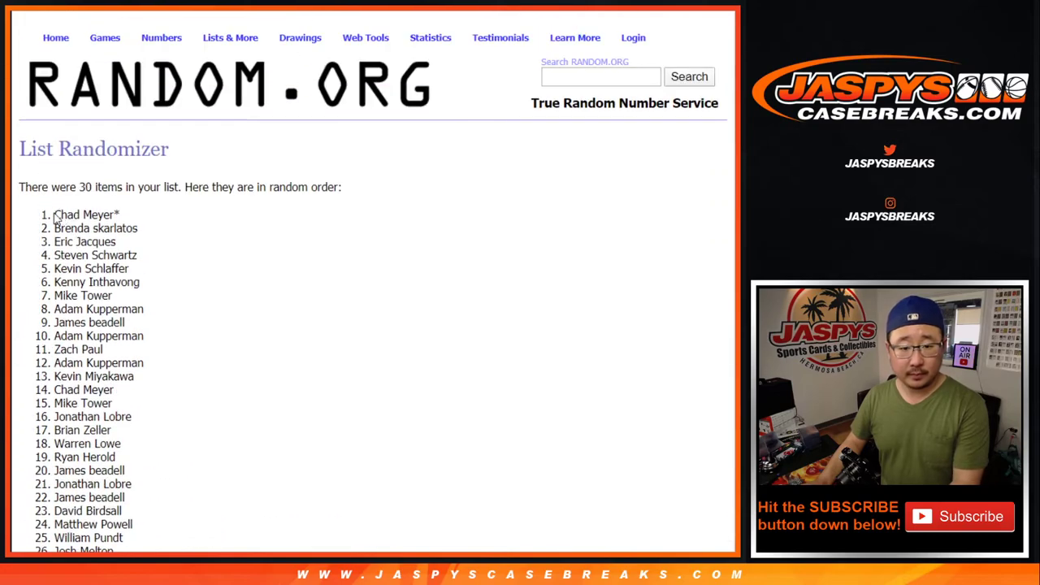
Copy all 30 randomized customer names into column A of the Break #80 spreadsheet, starting at A1
{"action": "left_click_drag", "start_coordinate": [54, 216], "coordinate": [117, 317]}
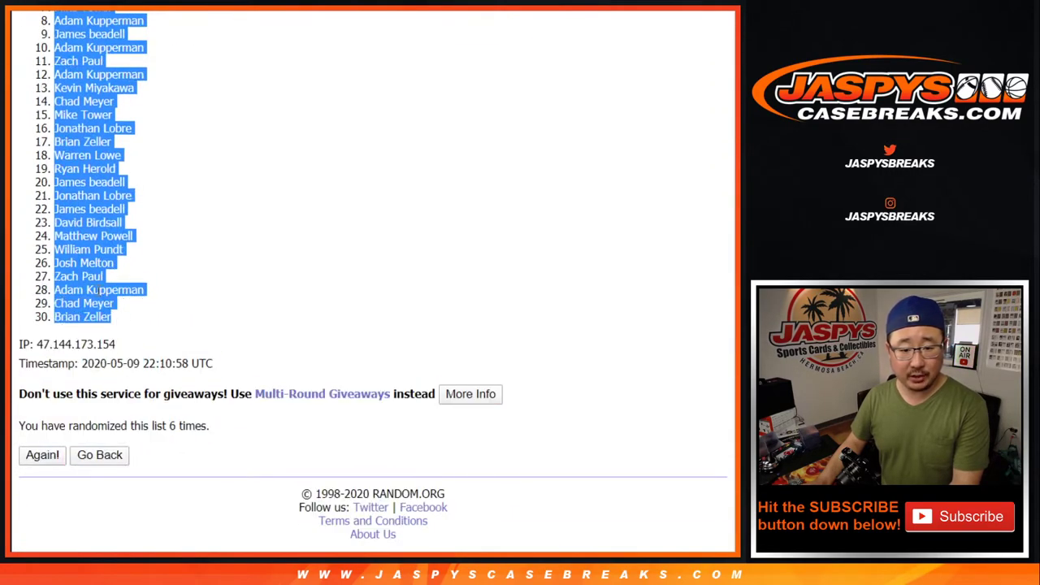
{"action": "key", "text": "ctrl+Tab"}
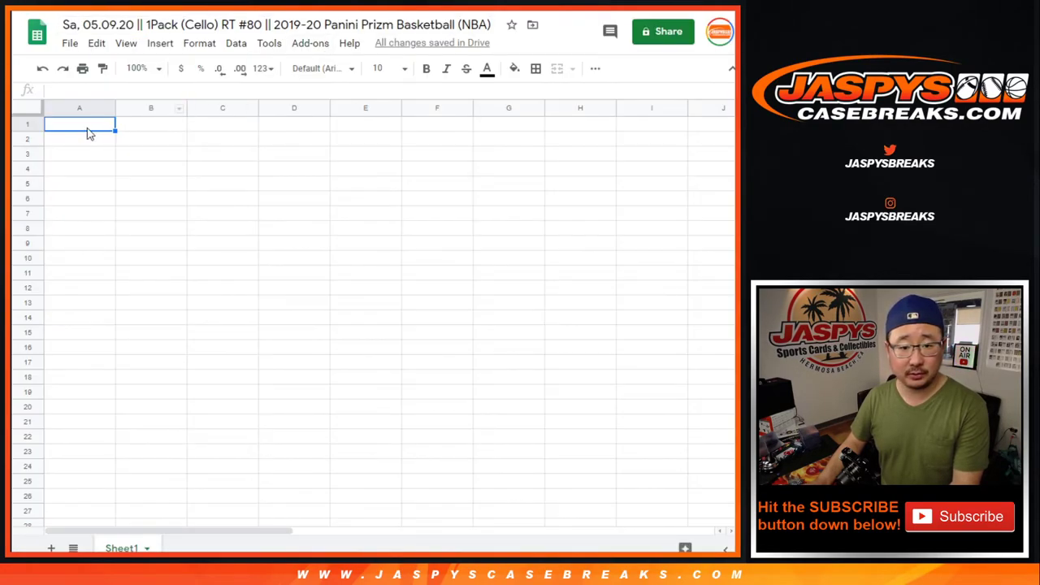
{"action": "right_click", "coordinate": [86, 130]}
{"action": "left_click", "coordinate": [125, 109]}
Randomize the NBA team list six times
{"action": "key", "text": "ctrl+Tab"}
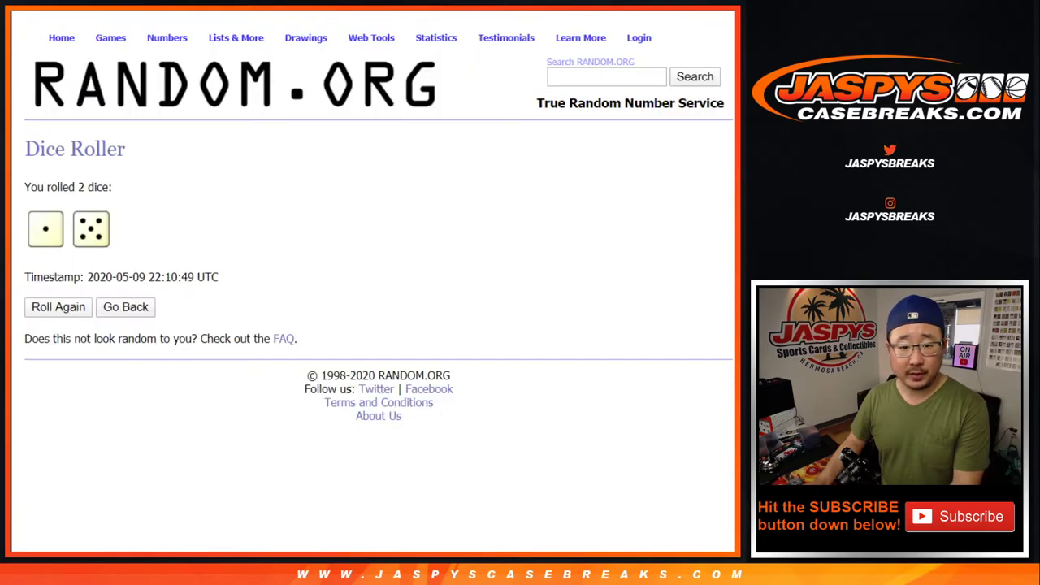
{"action": "key", "text": "ctrl+Tab"}
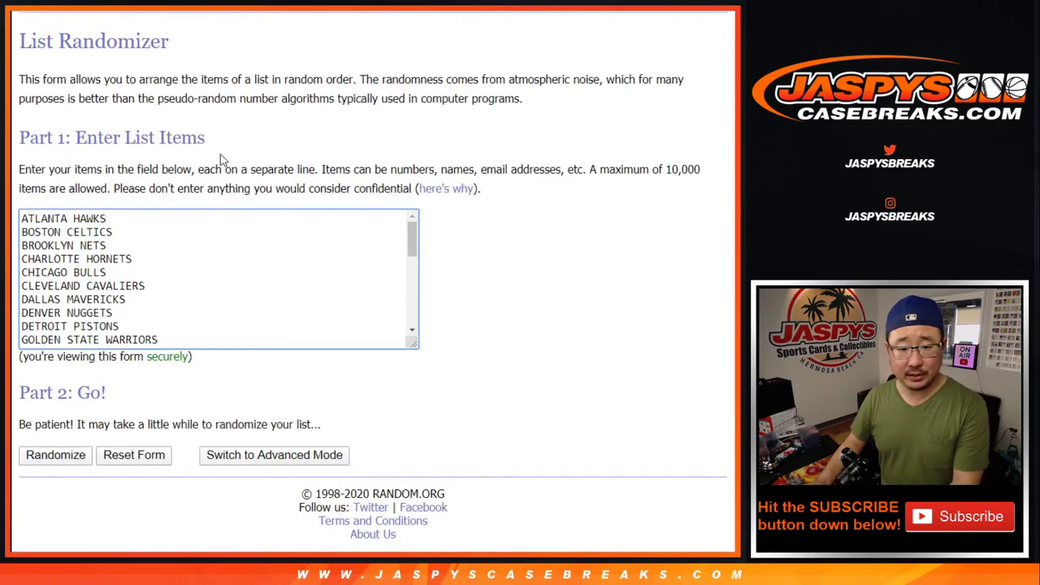
{"action": "left_click", "coordinate": [55, 456]}
{"action": "scroll", "coordinate": [55, 460], "scroll_direction": "down", "scroll_amount": 3}
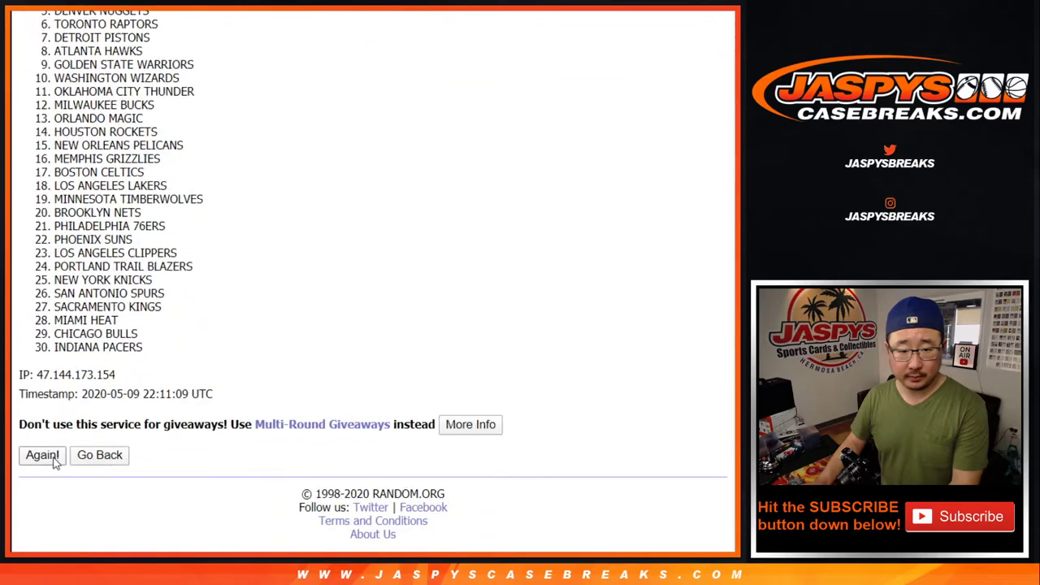
{"action": "left_click", "coordinate": [42, 455]}
{"action": "left_click", "coordinate": [42, 455]}
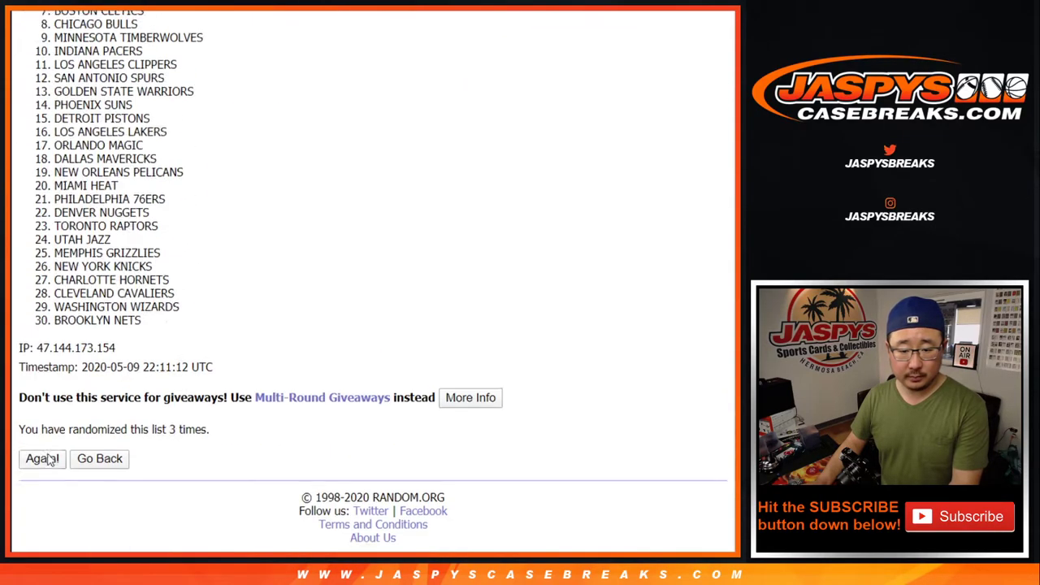
{"action": "left_click", "coordinate": [42, 455]}
{"action": "left_click", "coordinate": [43, 455]}
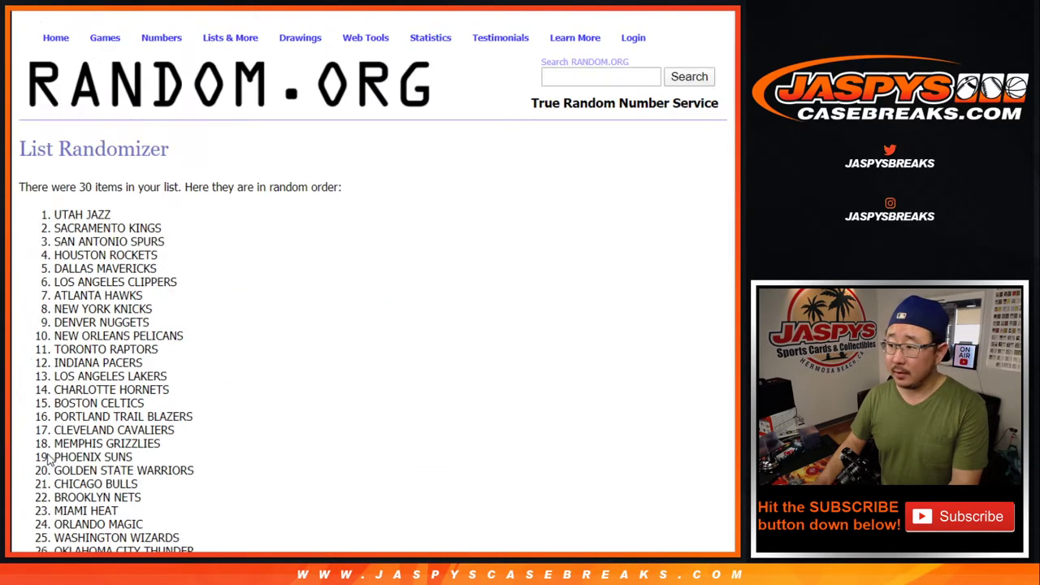
{"action": "left_click", "coordinate": [46, 457]}
Copy all 30 randomized NBA teams into column B of the spreadsheet, starting at B1 beside the customer names
{"action": "scroll", "coordinate": [239, 336], "scroll_direction": "down", "scroll_amount": 2}
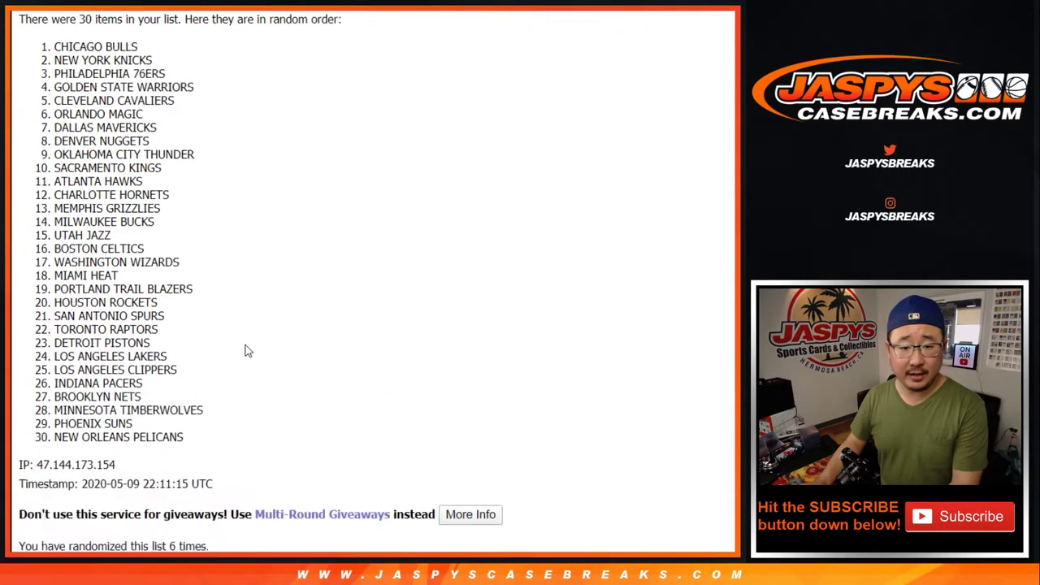
{"action": "scroll", "coordinate": [243, 350], "scroll_direction": "up", "scroll_amount": 1}
{"action": "scroll", "coordinate": [91, 281], "scroll_direction": "up", "scroll_amount": 2}
{"action": "scroll", "coordinate": [190, 395], "scroll_direction": "down", "scroll_amount": 4}
{"action": "left_click_drag", "start_coordinate": [70, 234], "coordinate": [186, 318]}
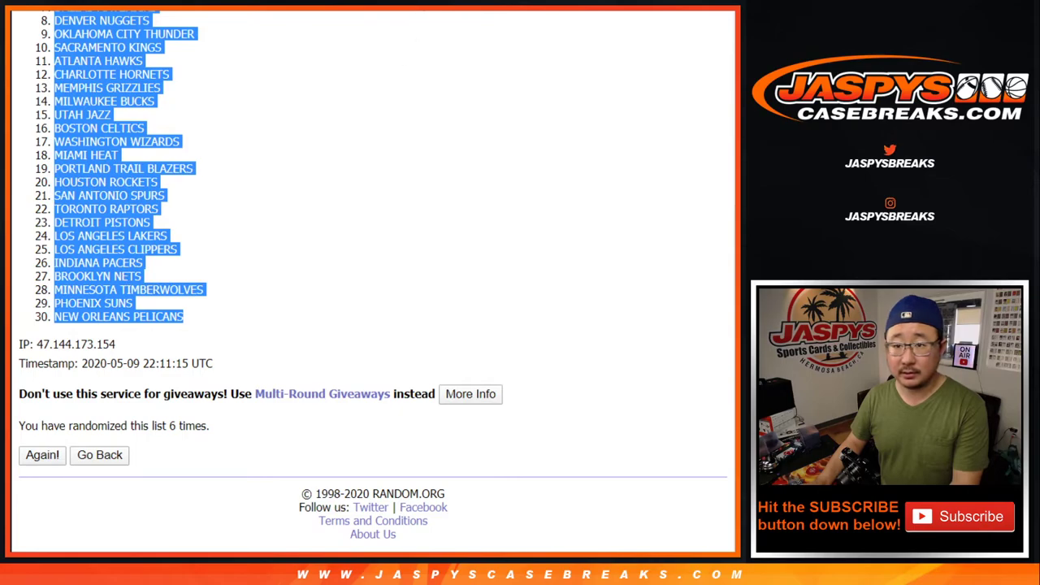
{"action": "key", "text": "ctrl+c"}
{"action": "key", "text": "alt+Tab"}
{"action": "right_click", "coordinate": [165, 130]}
{"action": "left_click", "coordinate": [195, 107]}
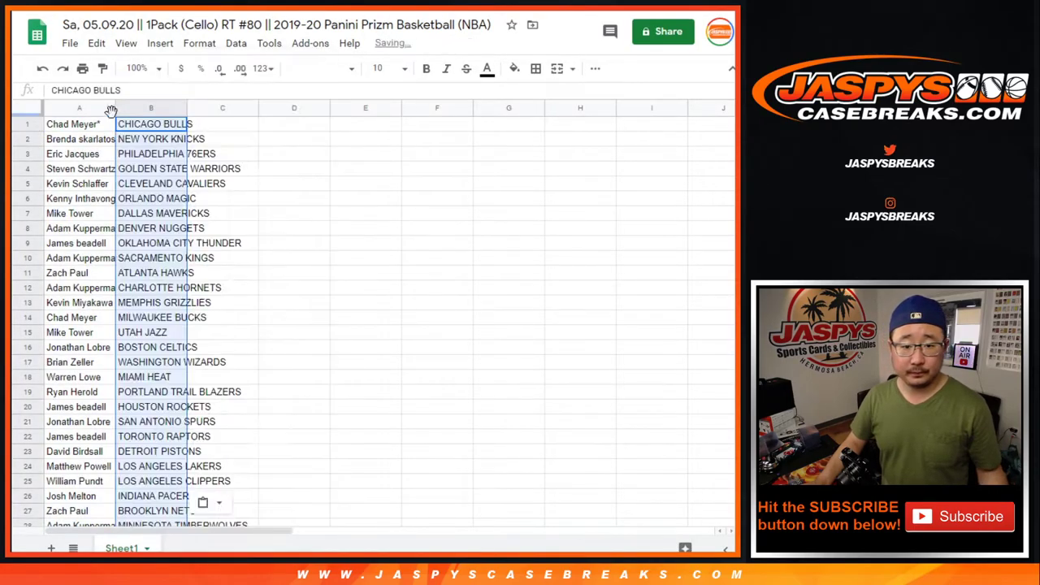
Set the whole sheet's font to Nunito at size 12
{"action": "left_click", "coordinate": [29, 111]}
{"action": "left_click", "coordinate": [320, 68]}
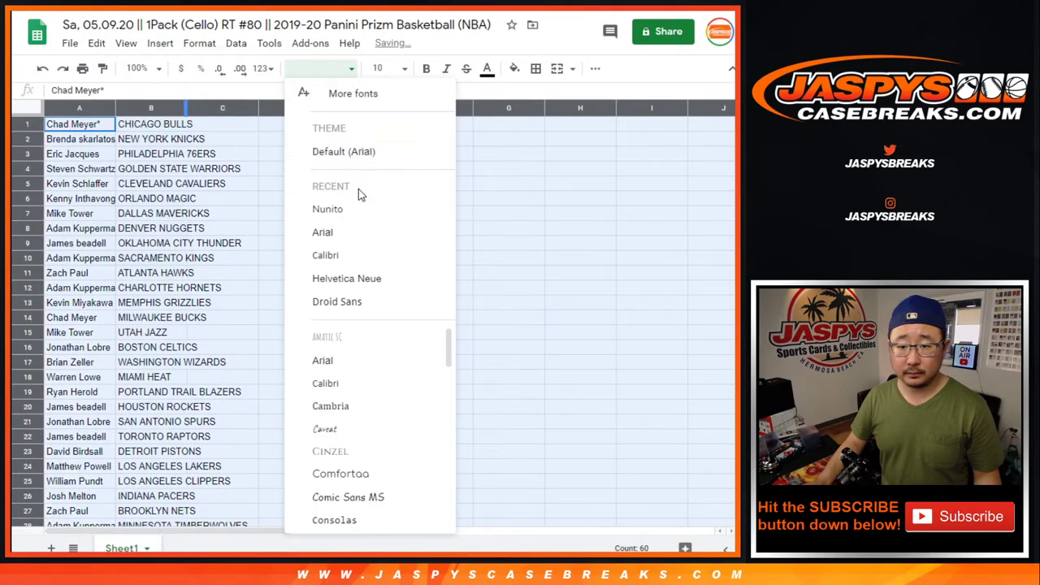
{"action": "left_click", "coordinate": [388, 71]}
{"action": "left_click", "coordinate": [398, 236]}
Zoom the sheet to 125% and fit the column widths to the names and teams
{"action": "left_click", "coordinate": [136, 68]}
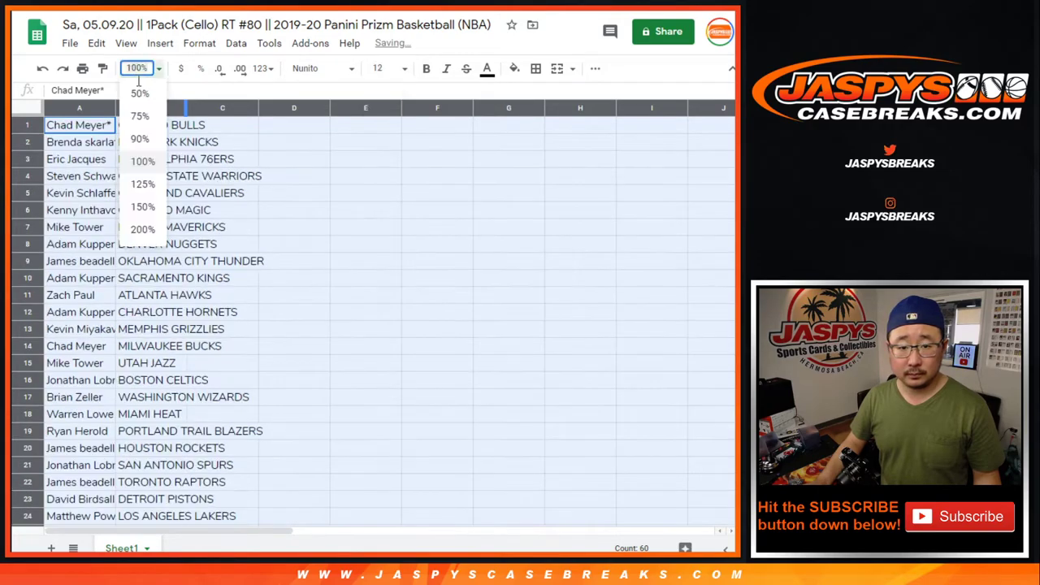
{"action": "left_click", "coordinate": [143, 184]}
{"action": "double_click", "coordinate": [141, 109]}
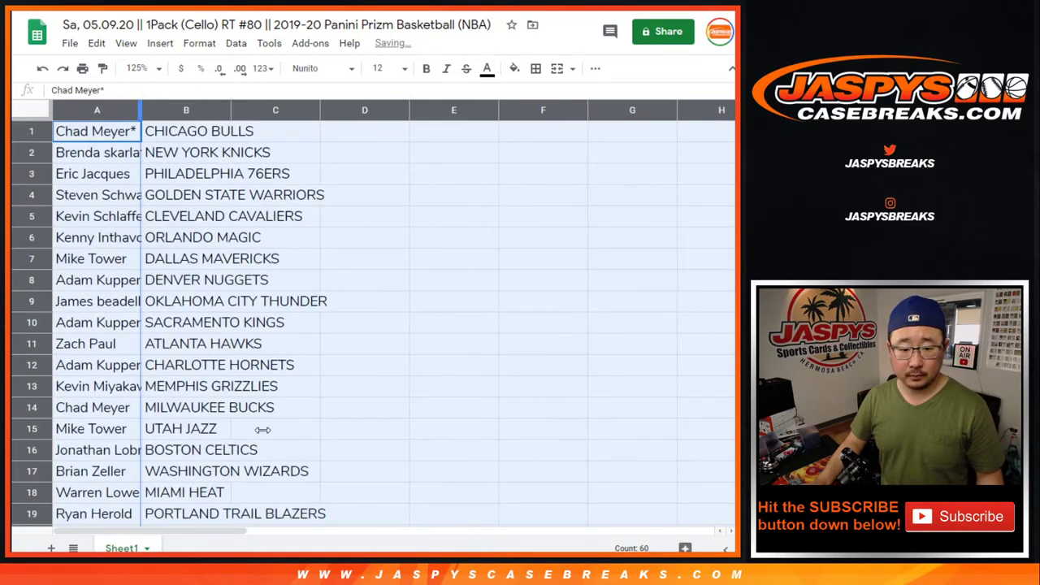
Review the customer and team pairings, highlighting rows 1 to 15 and rows 16 to 30 as two blocks
{"action": "left_click", "coordinate": [226, 430], "text": "shift"}
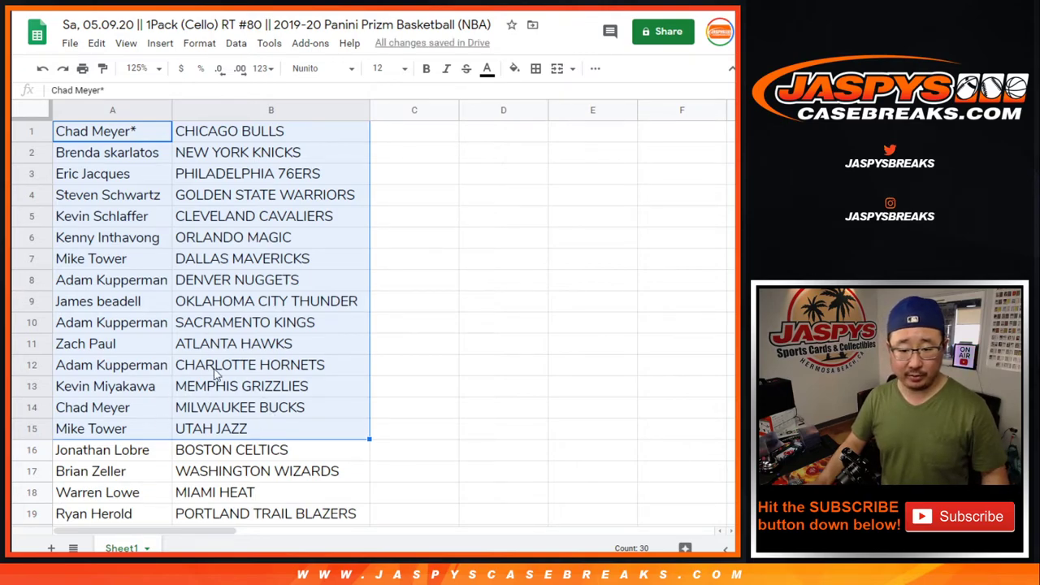
{"action": "scroll", "coordinate": [215, 370], "scroll_direction": "down", "scroll_amount": 4}
{"action": "left_click", "coordinate": [126, 203]}
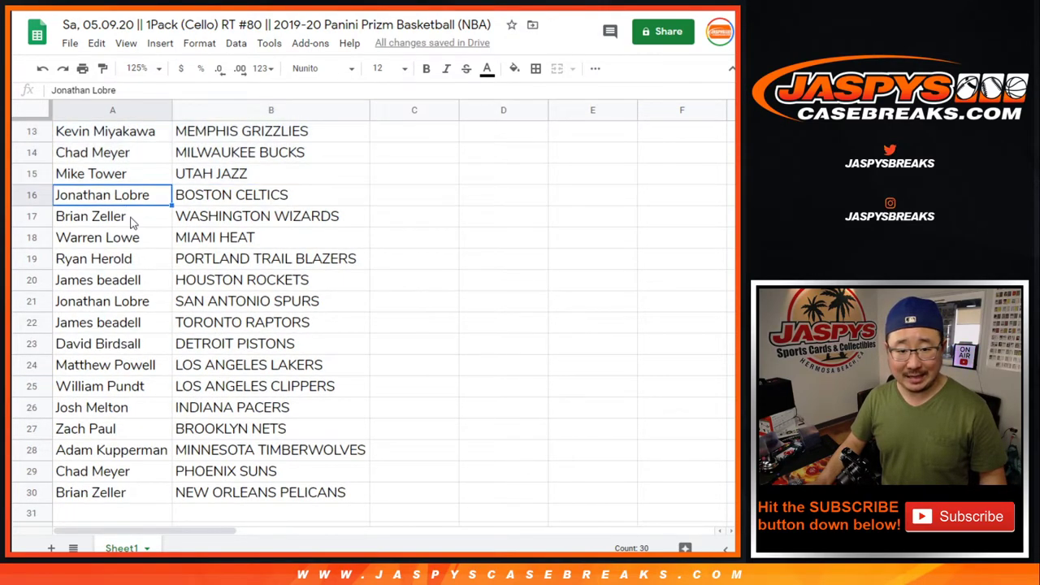
{"action": "left_click", "coordinate": [242, 494], "text": "shift"}
{"action": "scroll", "coordinate": [320, 455], "scroll_direction": "down", "scroll_amount": 1}
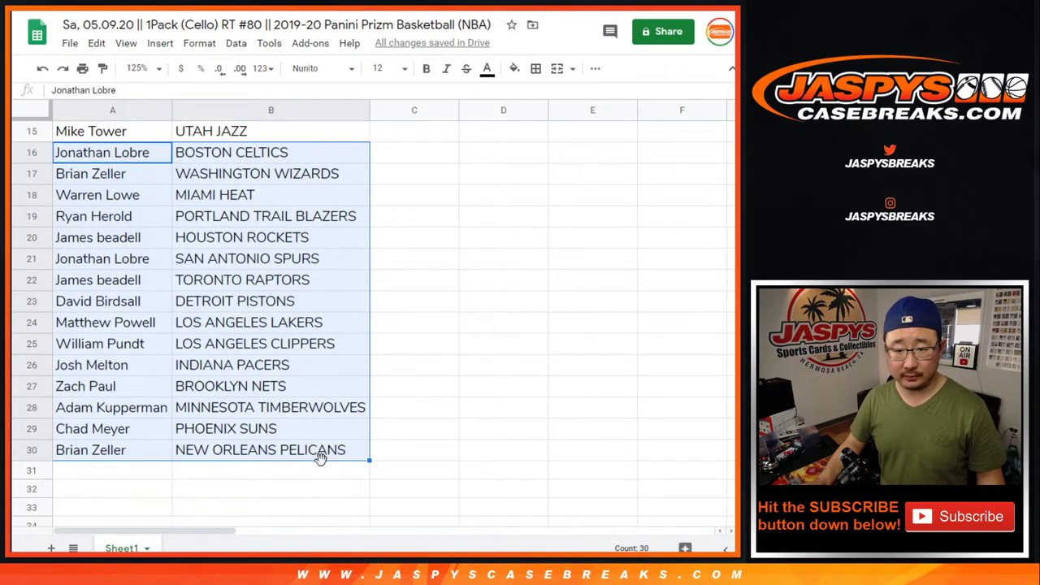
{"action": "scroll", "coordinate": [325, 464], "scroll_direction": "up", "scroll_amount": 2}
Zoom the sheet to 75% and sort it by the team column from A to Z
{"action": "left_click", "coordinate": [140, 67]}
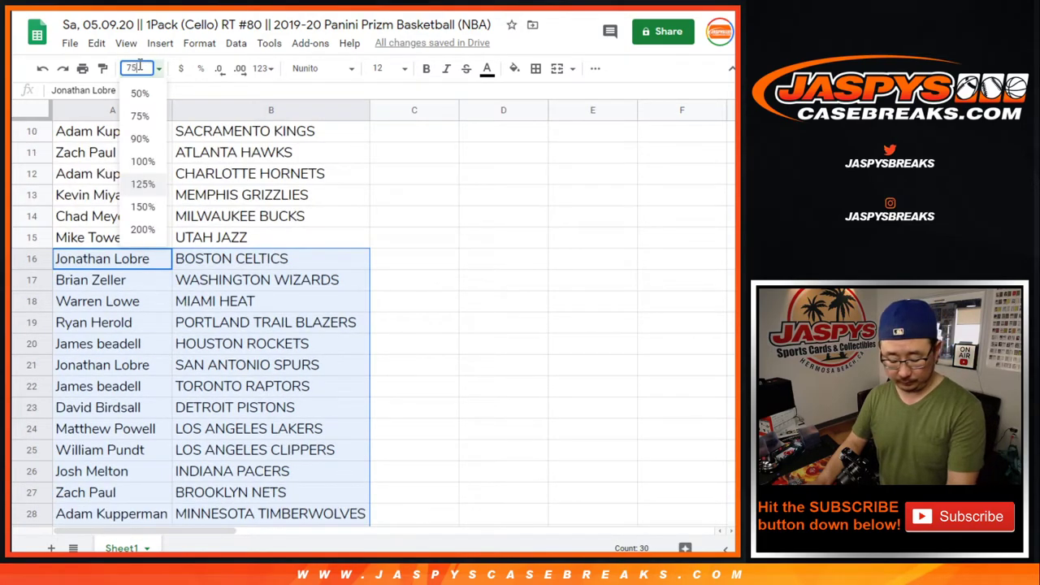
{"action": "left_click", "coordinate": [140, 116]}
{"action": "left_click", "coordinate": [171, 108]}
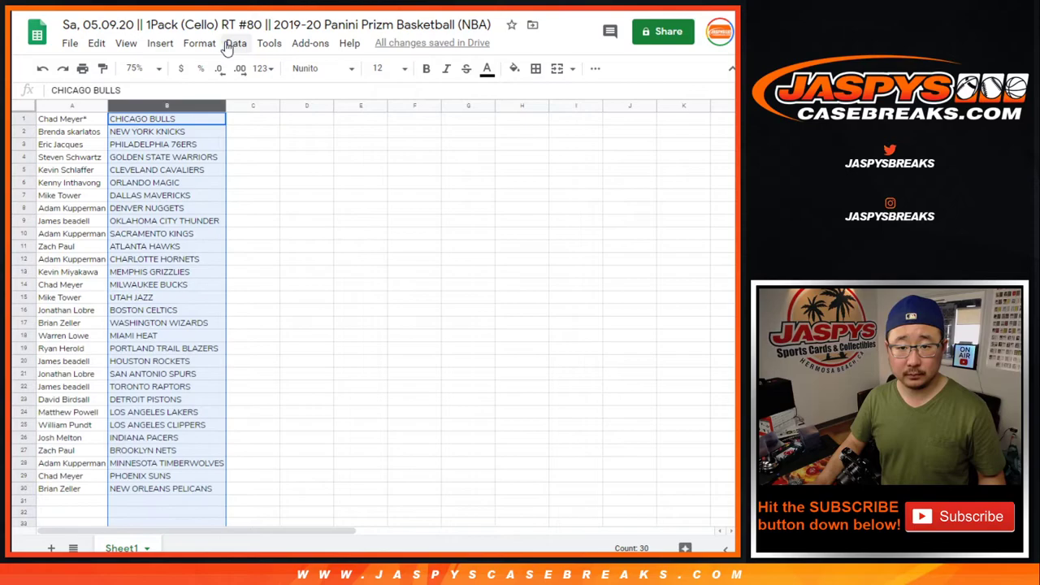
{"action": "left_click", "coordinate": [235, 43]}
{"action": "left_click", "coordinate": [268, 70]}
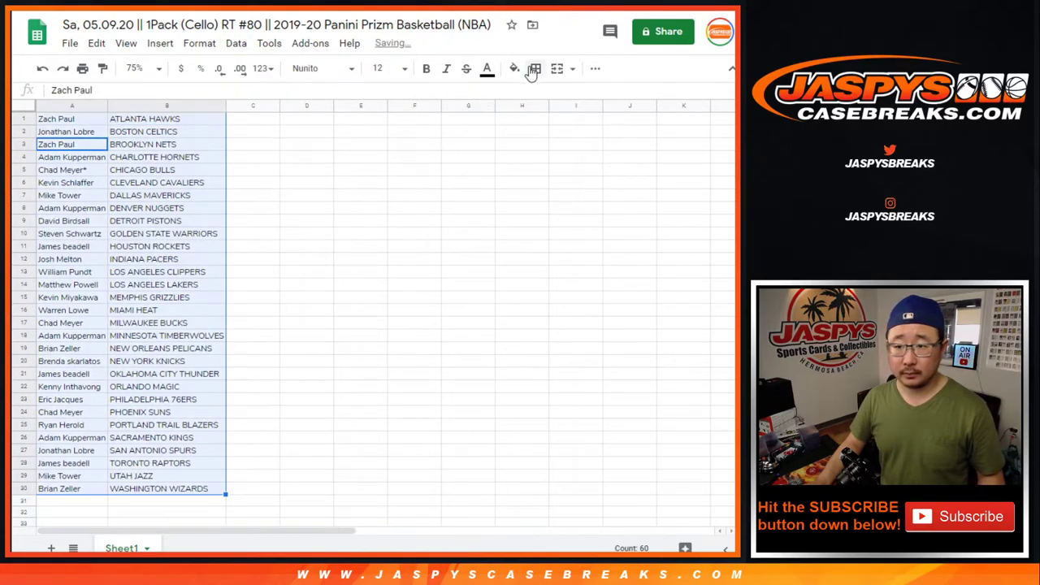
Add borders to all cells of the names and teams table and centre their text horizontally
{"action": "left_click", "coordinate": [535, 69]}
{"action": "left_click", "coordinate": [539, 95]}
{"action": "left_click", "coordinate": [595, 68]}
{"action": "left_click", "coordinate": [379, 95]}
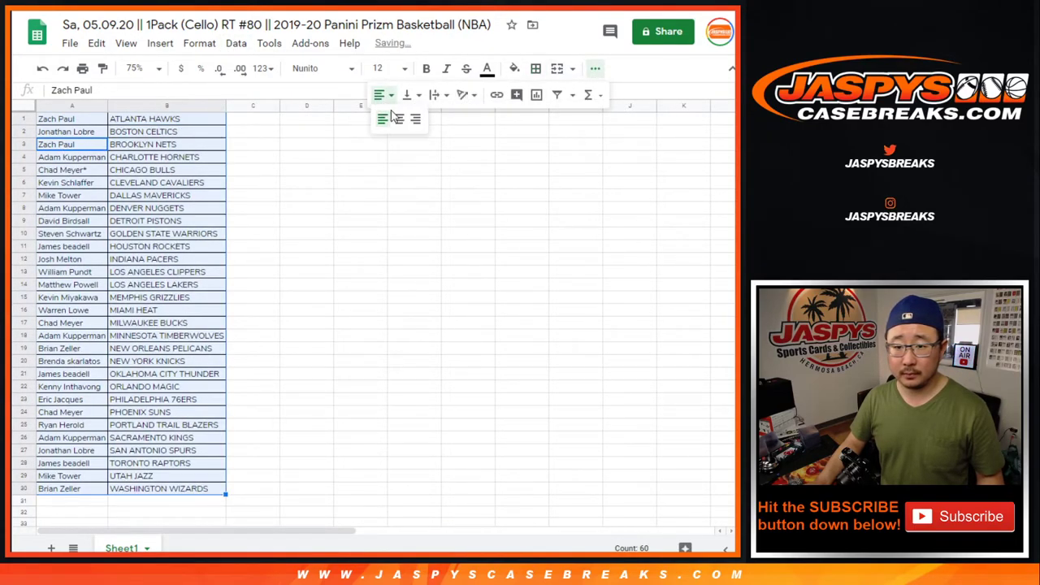
{"action": "left_click", "coordinate": [395, 116]}
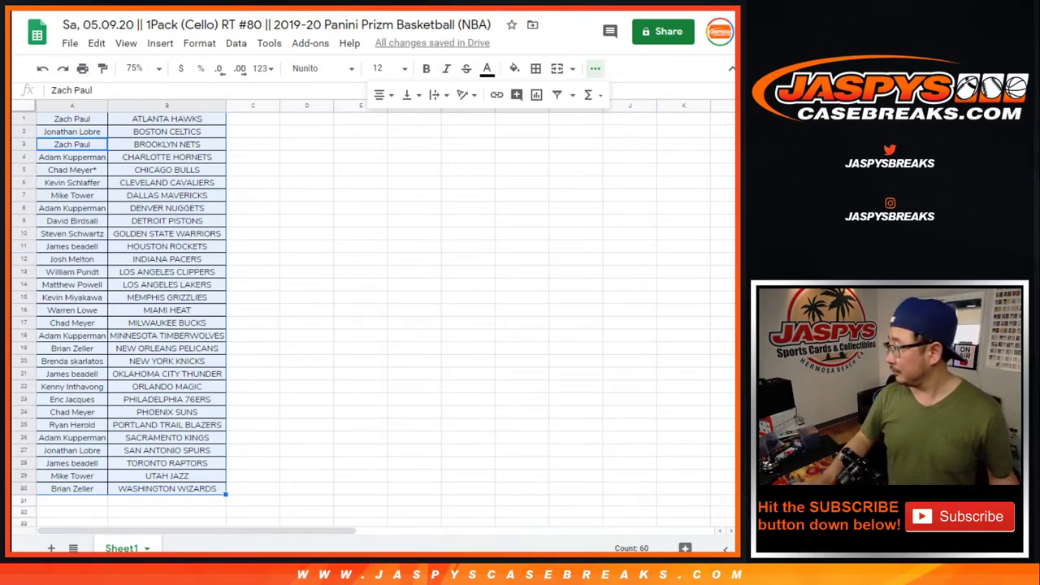
Set the sheet to print in portrait orientation with the workbook title in the header, and proceed to the print dialog
{"action": "left_click", "coordinate": [82, 68]}
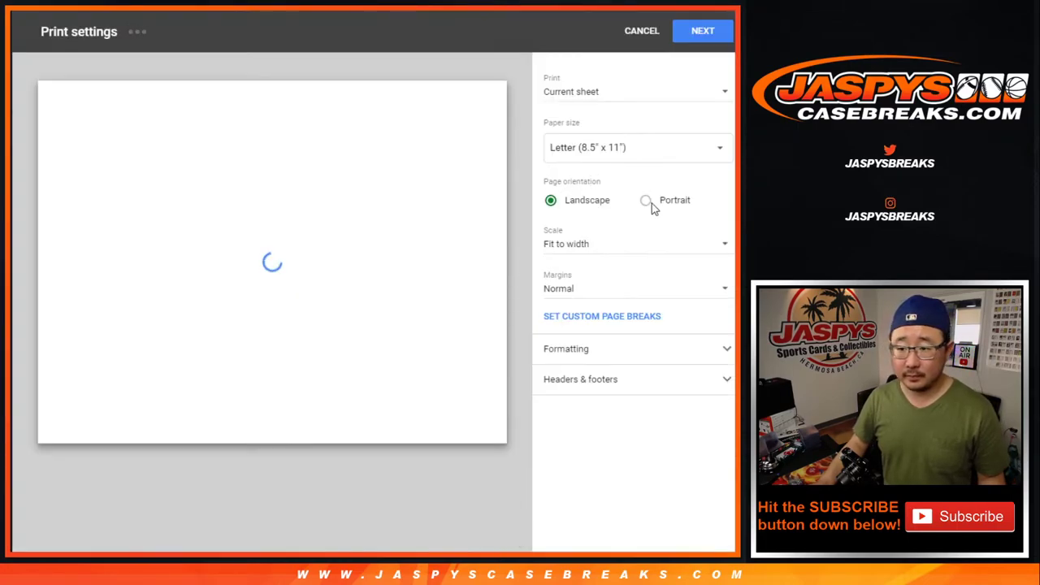
{"action": "left_click", "coordinate": [639, 200]}
{"action": "left_click", "coordinate": [599, 379]}
{"action": "left_click", "coordinate": [564, 442]}
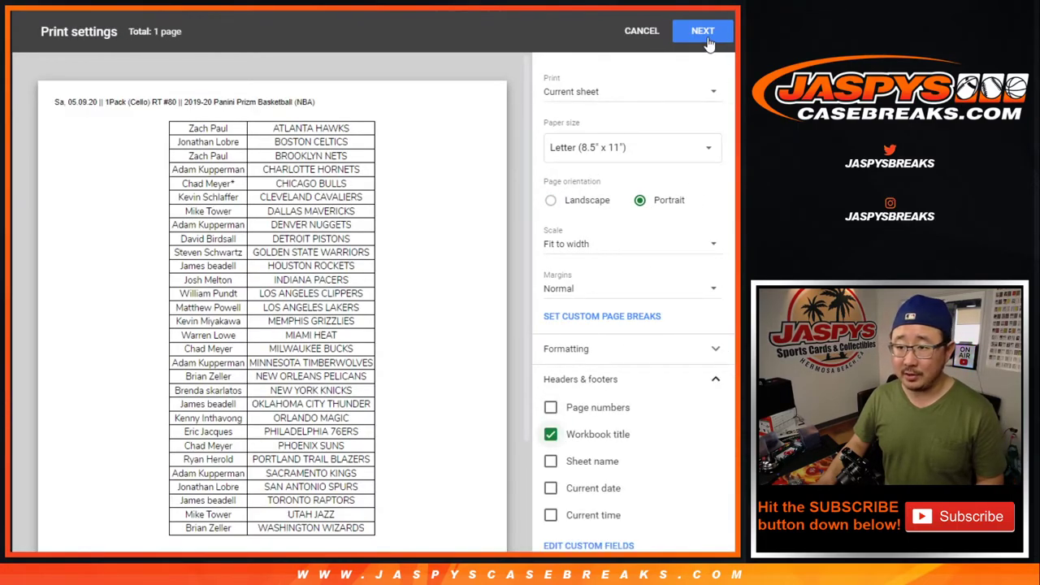
{"action": "left_click", "coordinate": [705, 33]}
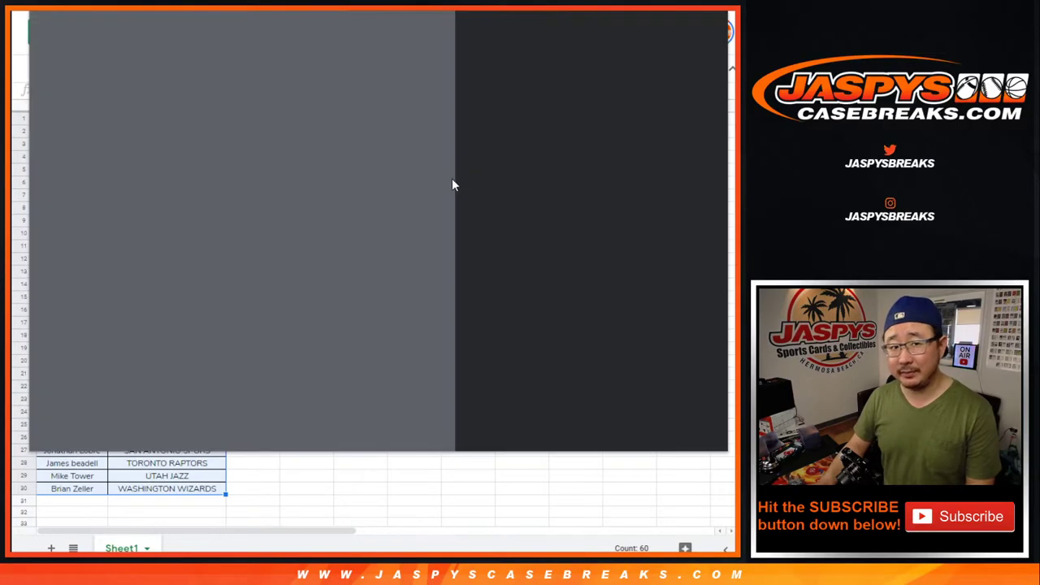
Print the assignment sheet, and highlight the number 4 of the mixer spots in the title of the Cello Break #80 store page
{"action": "key", "text": "Return"}
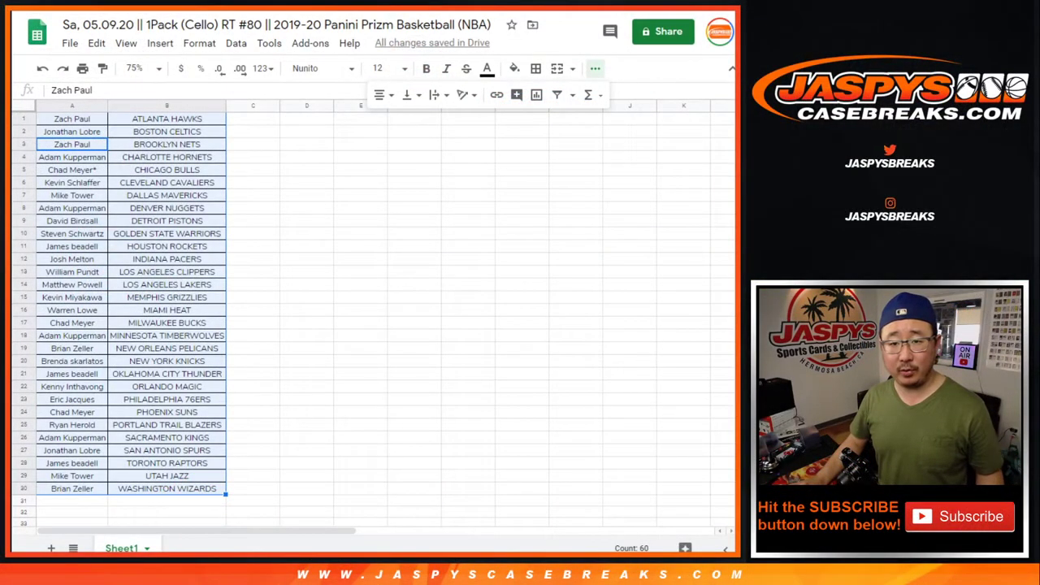
{"action": "key", "text": "ctrl+Tab"}
{"action": "left_click_drag", "start_coordinate": [400, 189], "coordinate": [419, 187]}
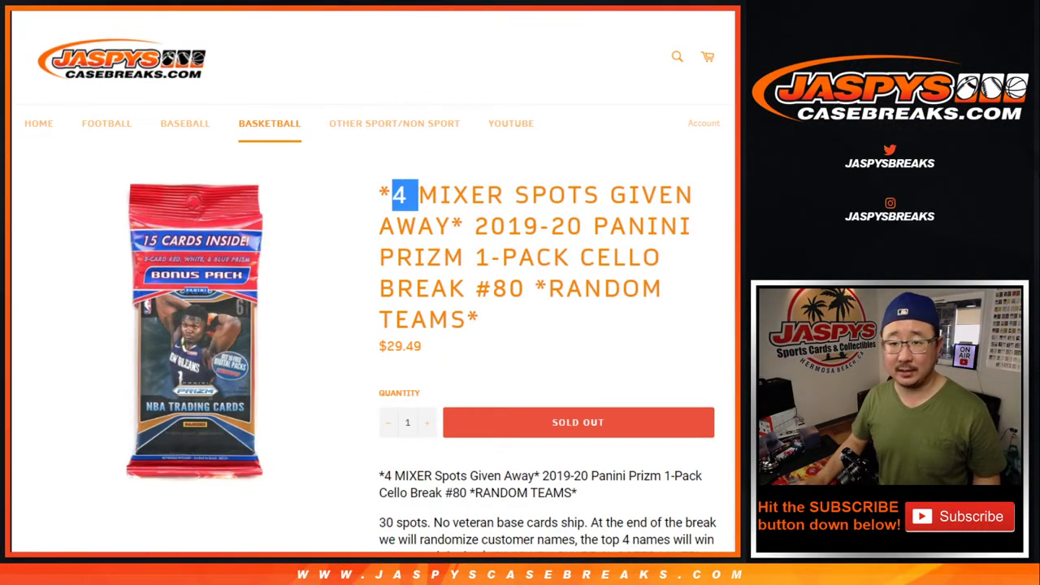
Copy the customer names in A1:A30 of the assignment sheet and paste them into the List Randomizer on RANDOM.ORG
{"action": "key", "text": "ctrl+Tab"}
{"action": "left_click", "coordinate": [101, 122]}
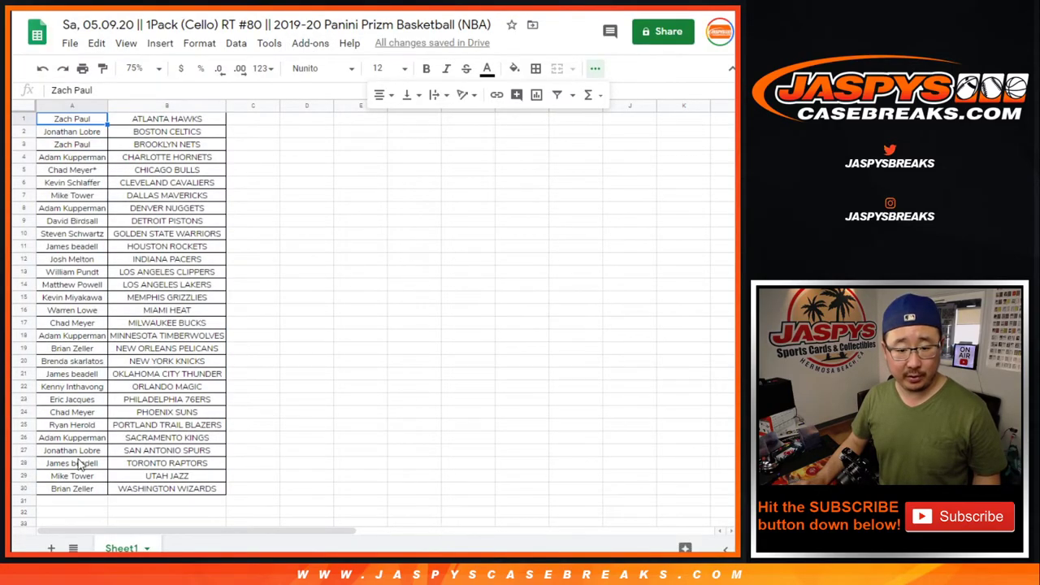
{"action": "left_click", "coordinate": [71, 490], "text": "shift"}
{"action": "key", "text": "ctrl+c"}
{"action": "key", "text": "ctrl+Tab"}
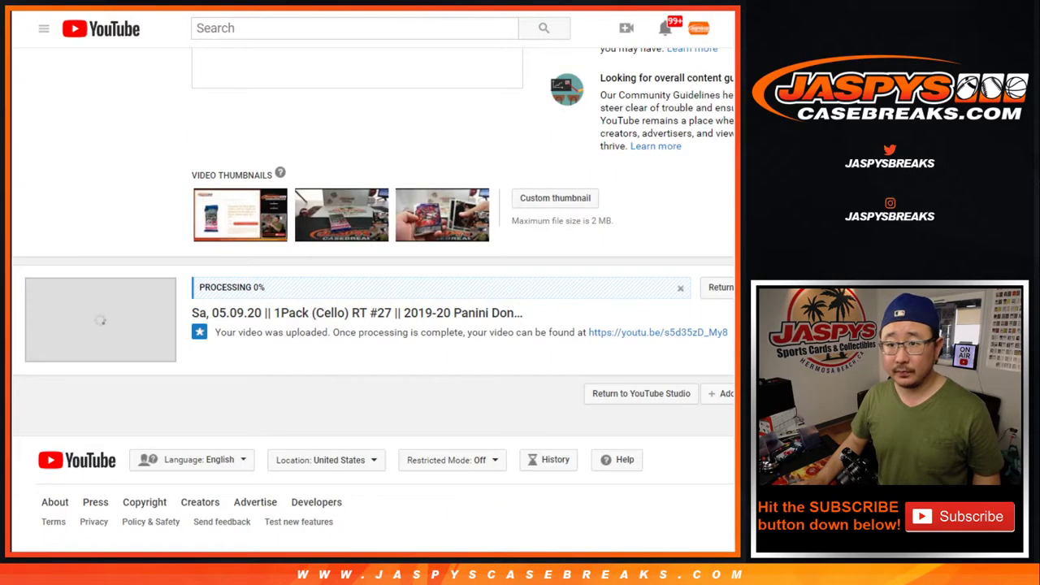
{"action": "key", "text": "ctrl+Tab"}
{"action": "left_click", "coordinate": [360, 386]}
{"action": "key", "text": "ctrl+v"}
{"action": "scroll", "coordinate": [359, 351], "scroll_direction": "up", "scroll_amount": 5}
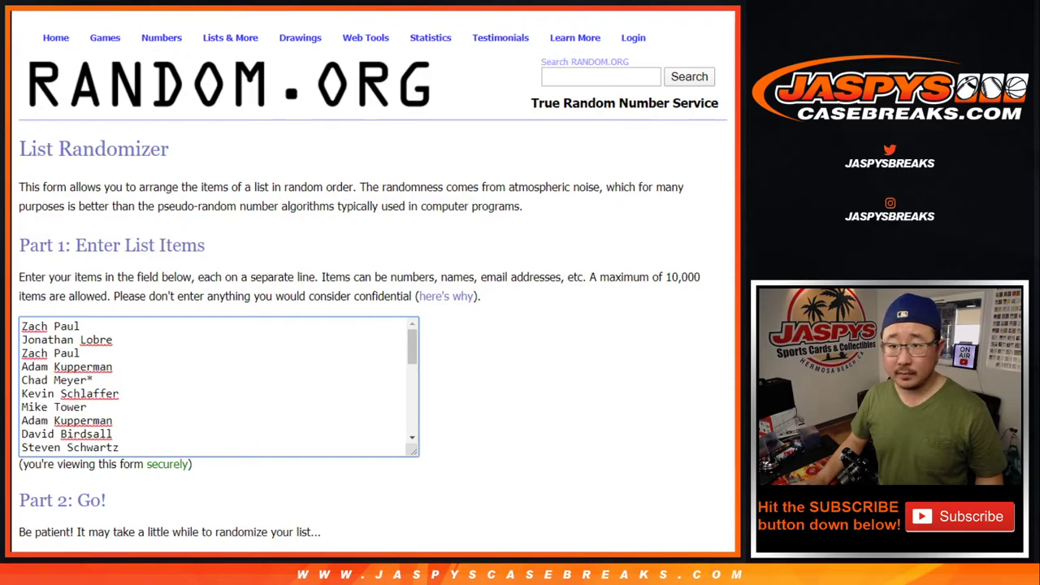
Roll two dice in RANDOM.ORG's Dice Roller
{"action": "key", "text": "ctrl+Tab"}
{"action": "left_click", "coordinate": [57, 277]}
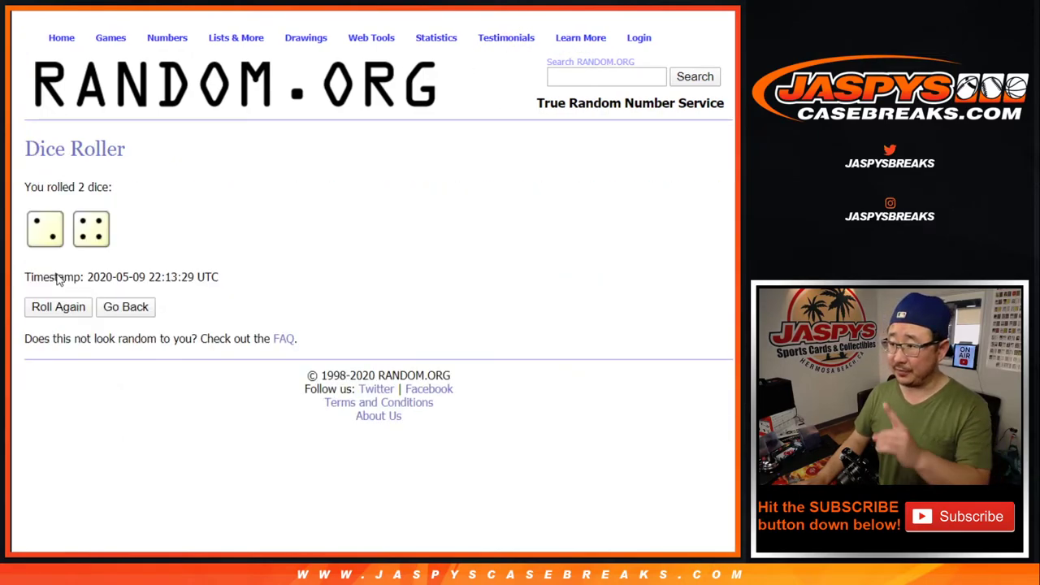
Randomize the pasted list of customer names six times in the List Randomizer
{"action": "key", "text": "ctrl+shift+Tab"}
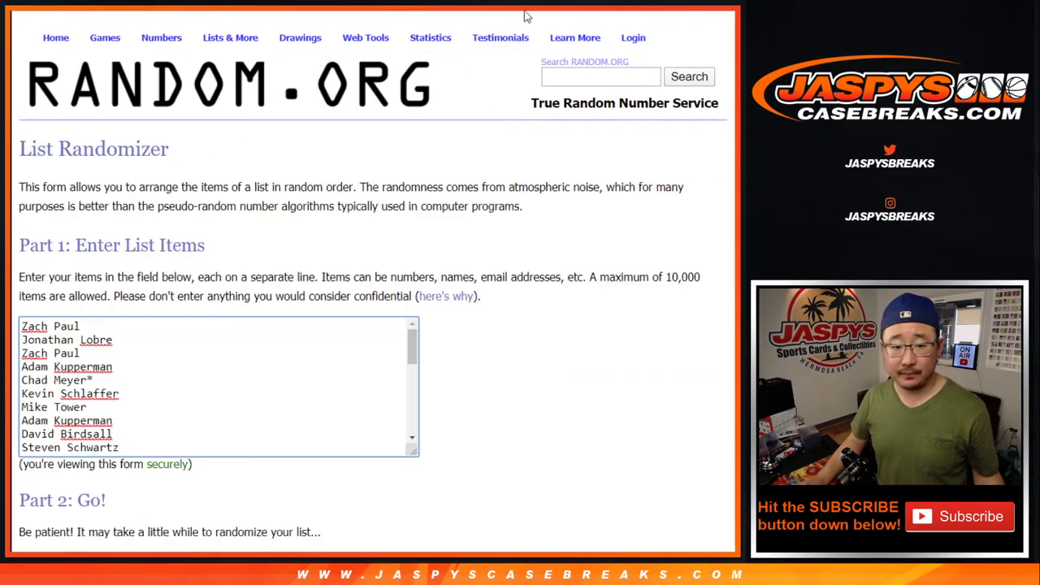
{"action": "scroll", "coordinate": [53, 460], "scroll_direction": "down", "scroll_amount": 3}
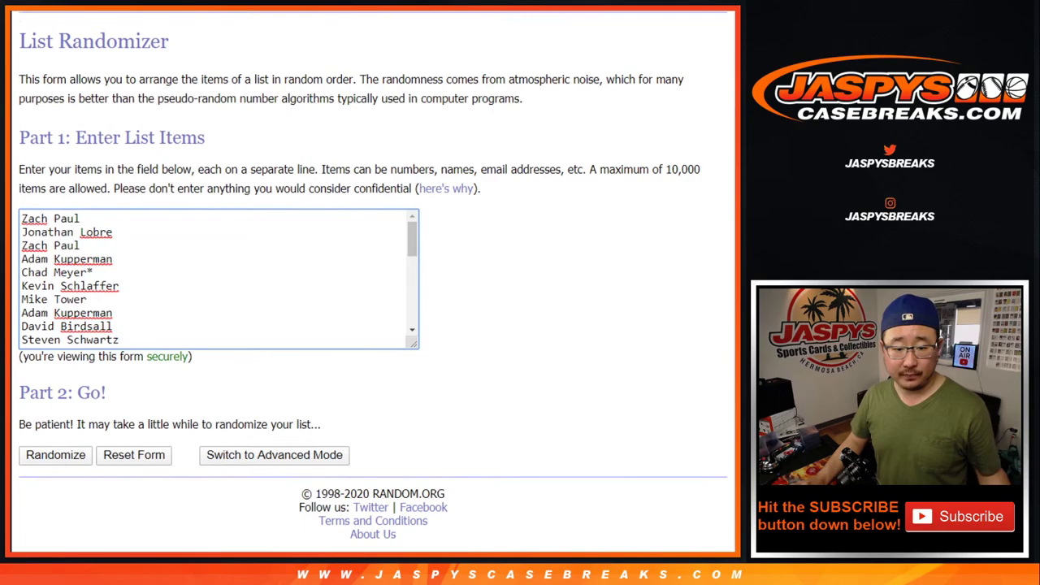
{"action": "left_click", "coordinate": [53, 456]}
{"action": "left_click", "coordinate": [51, 460]}
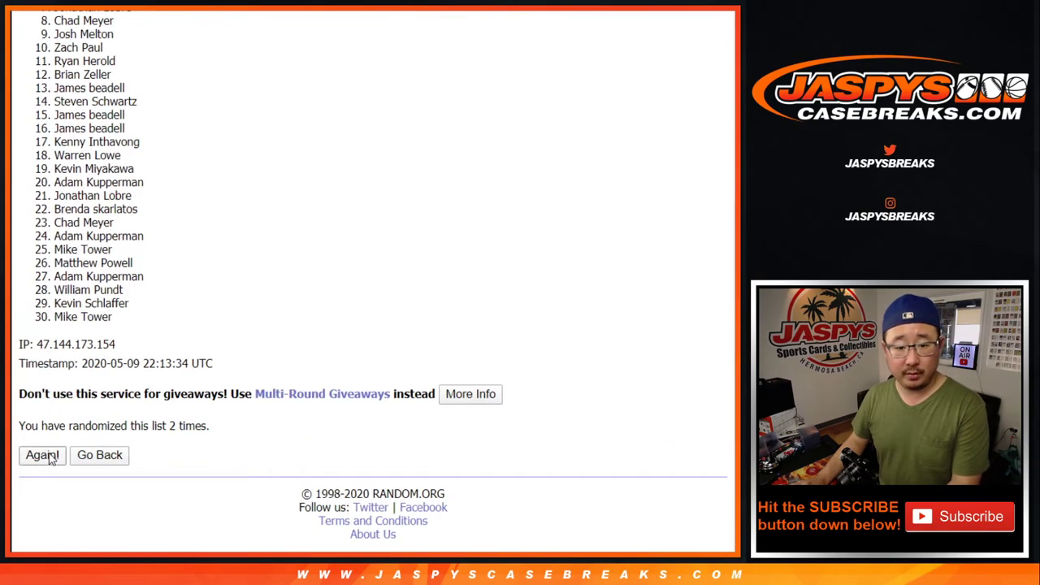
{"action": "left_click", "coordinate": [42, 455]}
{"action": "left_click", "coordinate": [45, 457]}
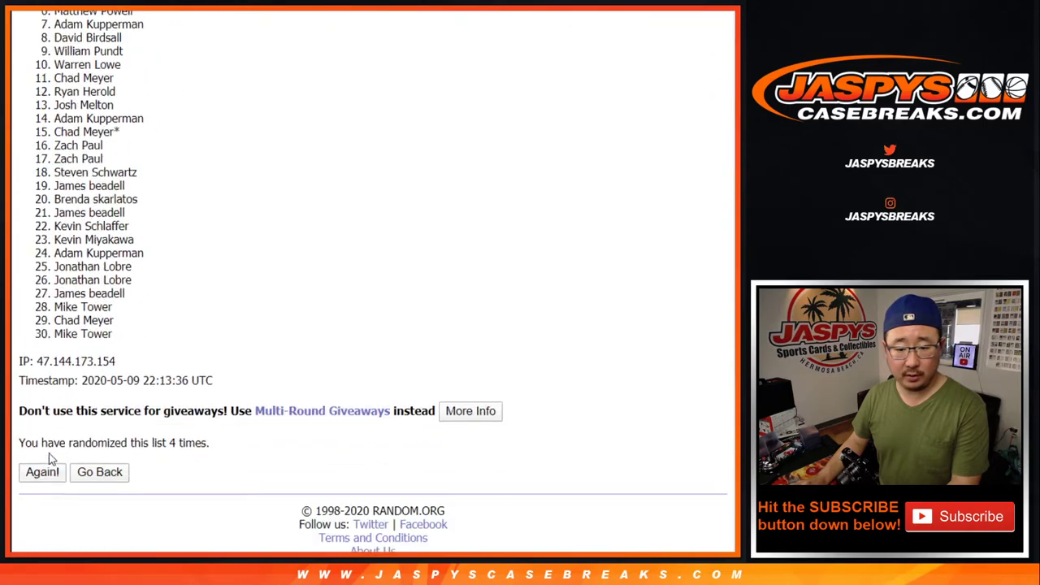
{"action": "left_click", "coordinate": [41, 455]}
{"action": "key", "text": "Return"}
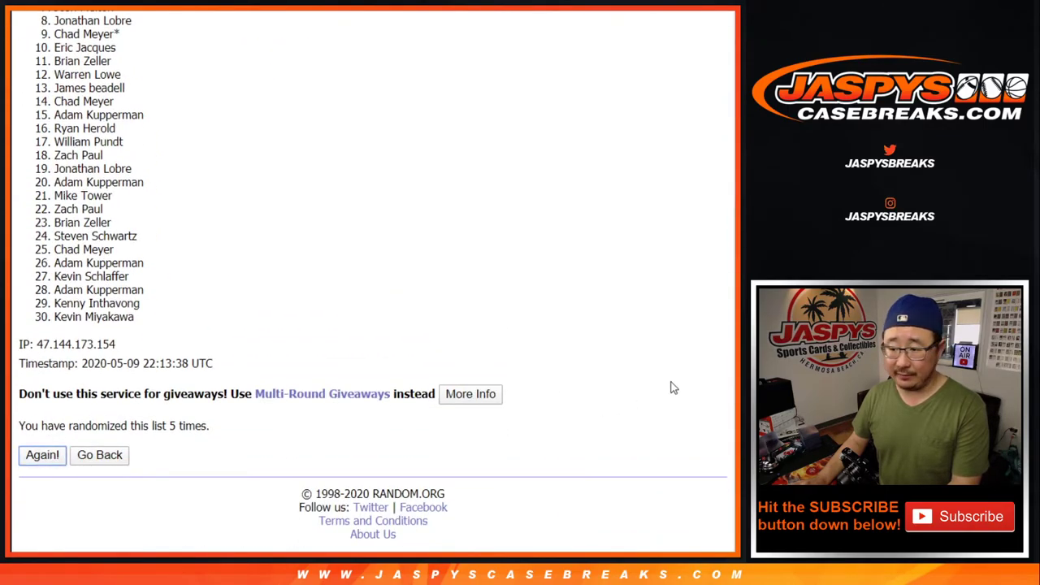
Highlight the top four names of the randomized list as the mixer spot winners
{"action": "scroll", "coordinate": [734, 325], "scroll_direction": "up", "scroll_amount": 2}
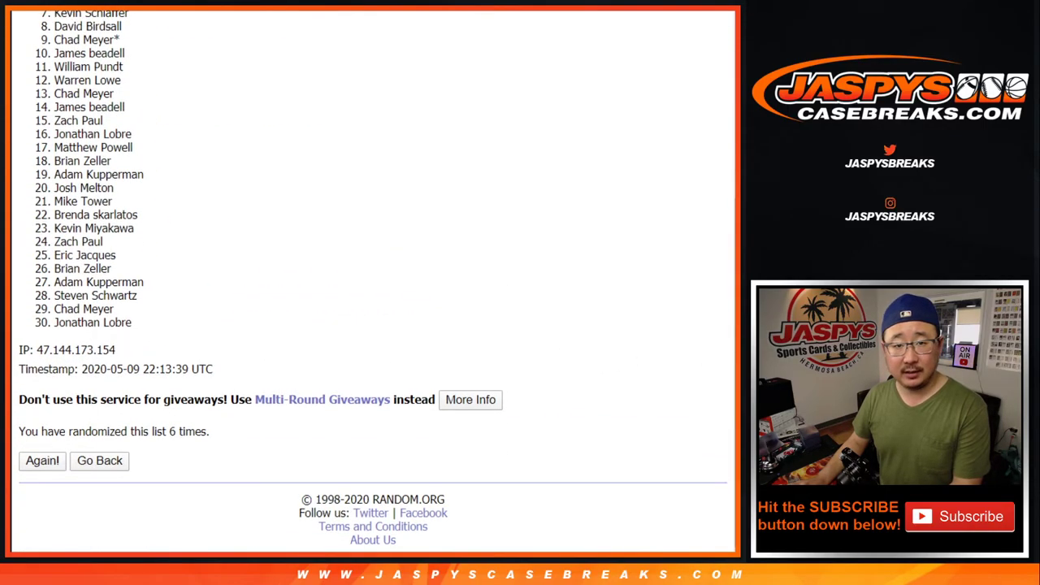
{"action": "scroll", "coordinate": [734, 325], "scroll_direction": "up", "scroll_amount": 2}
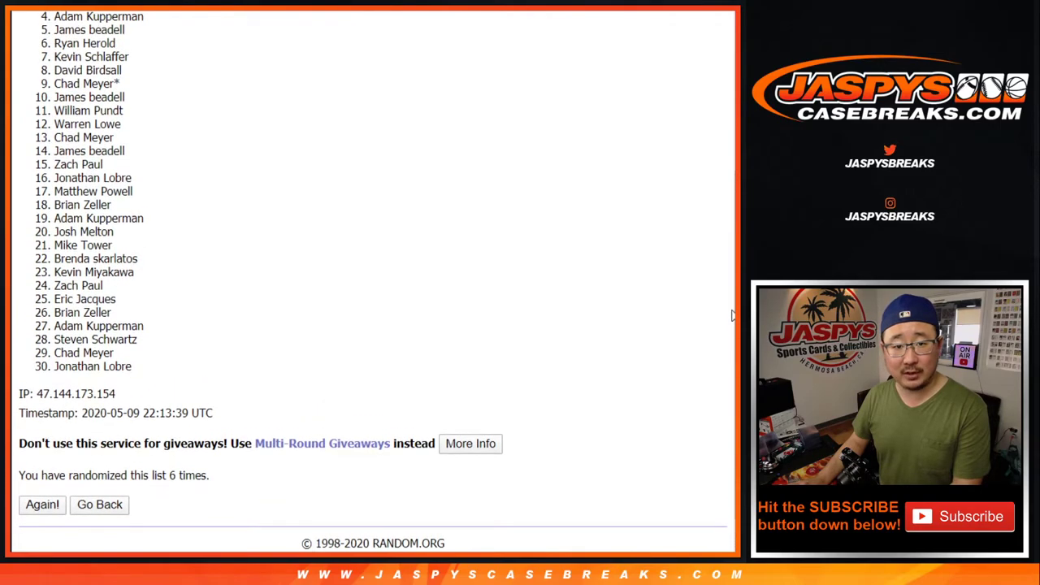
{"action": "scroll", "coordinate": [724, 290], "scroll_direction": "up", "scroll_amount": 1}
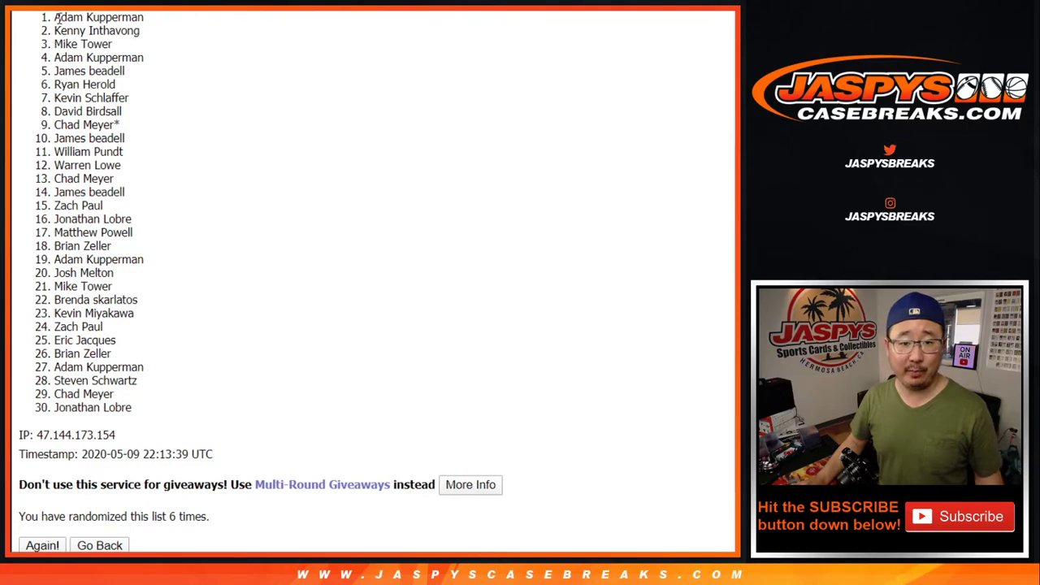
{"action": "left_click_drag", "start_coordinate": [56, 14], "coordinate": [149, 71]}
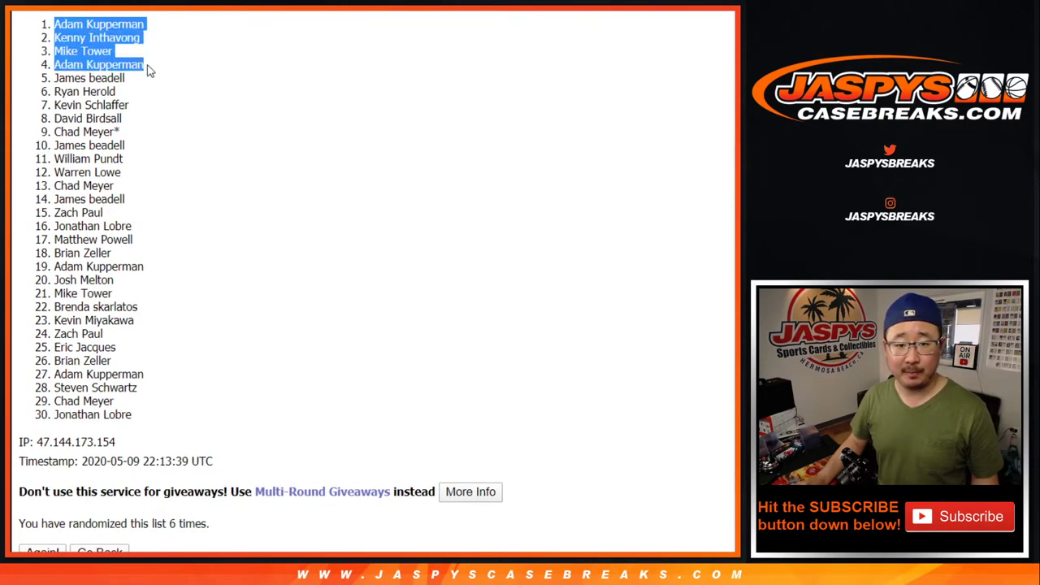